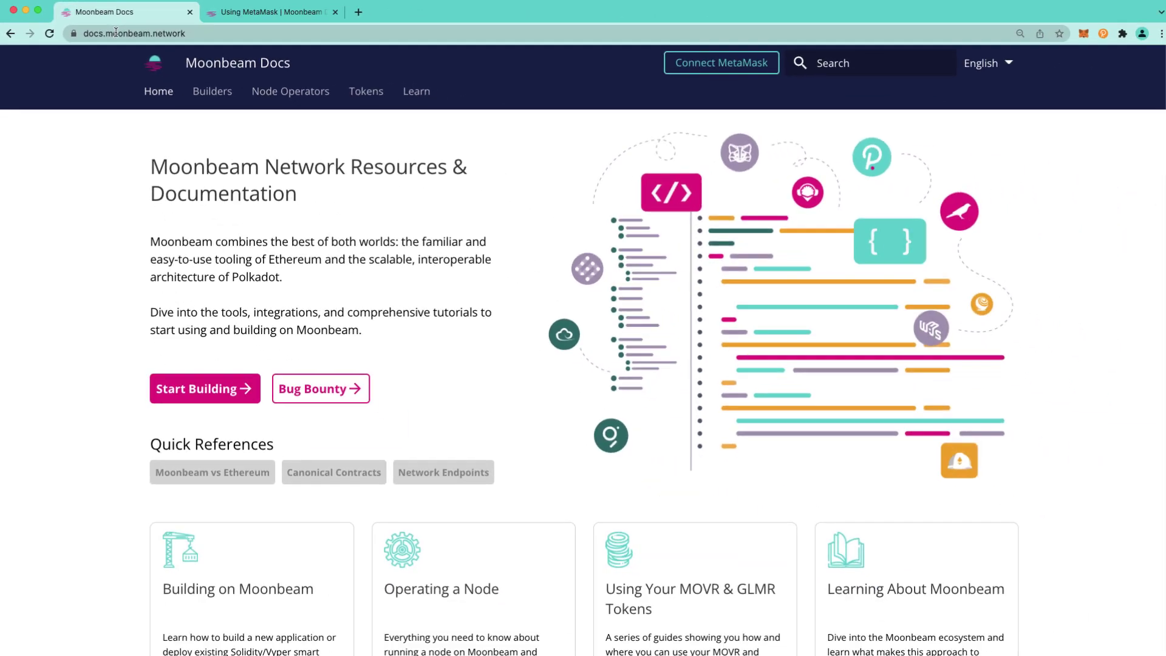
- Request a MetaMask connection from Moonbeam Docs, choosing Moonbeam as the network
{"action": "left_click", "coordinate": [718, 71]}
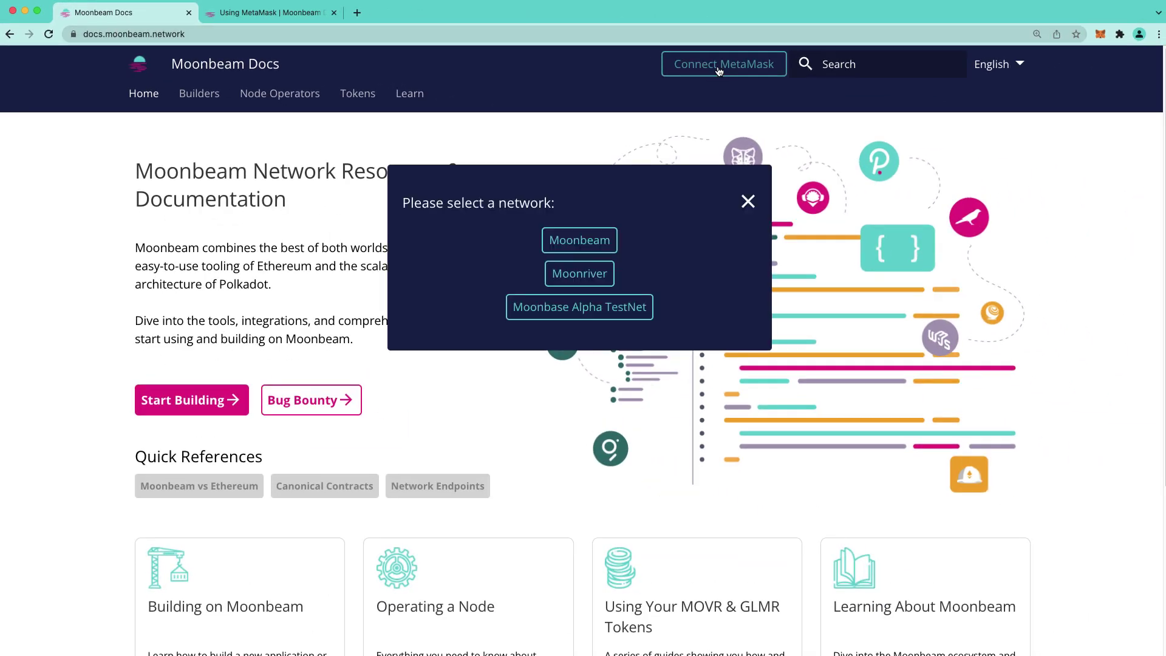
{"action": "left_click", "coordinate": [595, 240]}
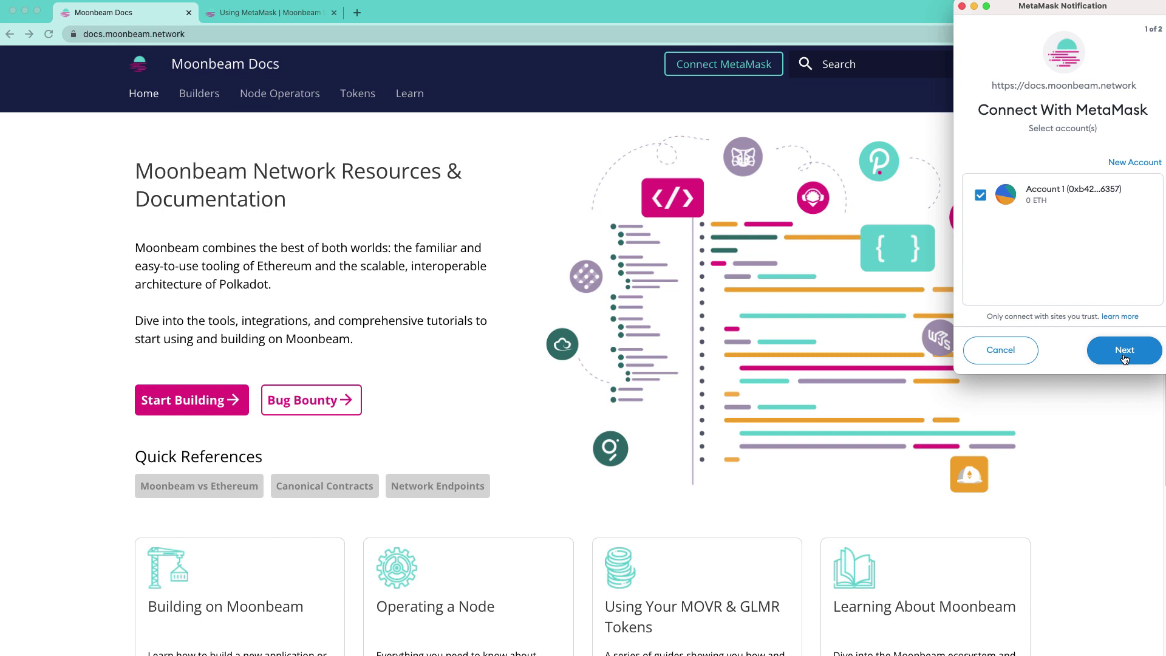
- Connect Account 1 to the docs site and approve adding the Moonbeam network after reviewing its details
{"action": "left_click", "coordinate": [1125, 359]}
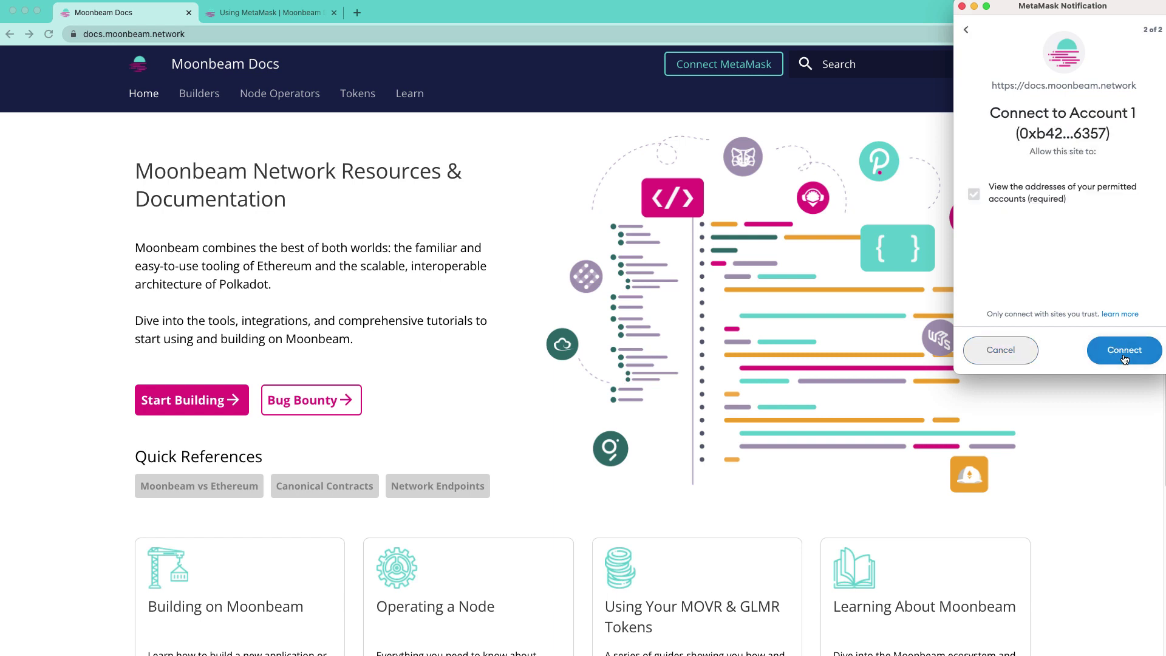
{"action": "left_click", "coordinate": [1125, 359]}
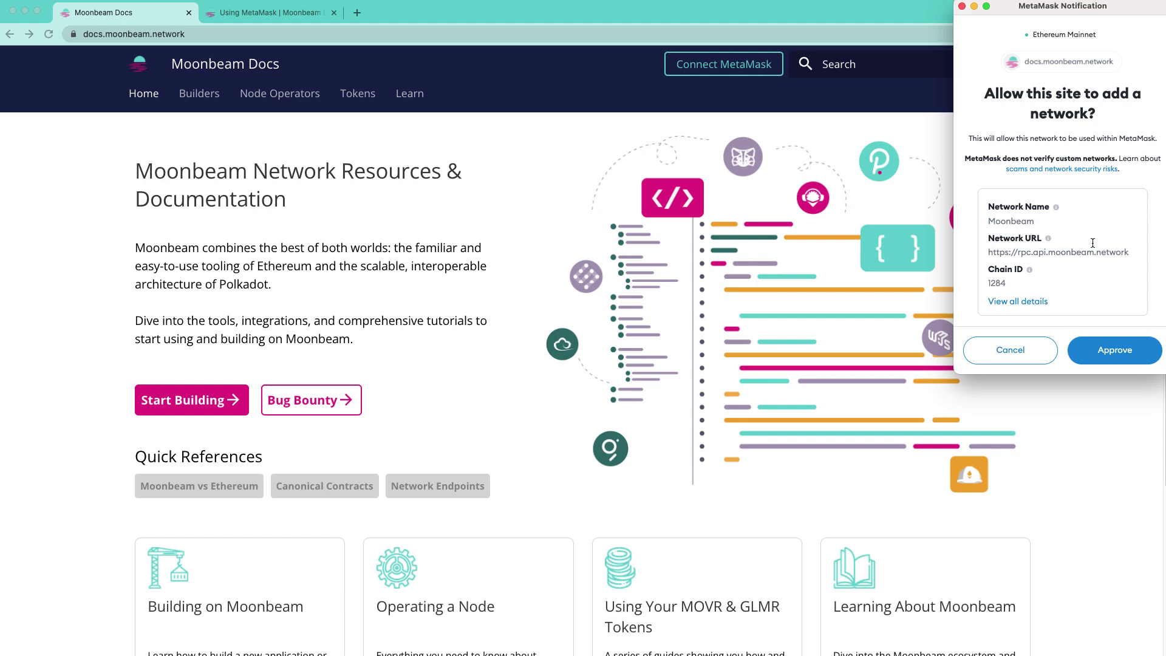
{"action": "left_click", "coordinate": [1028, 302]}
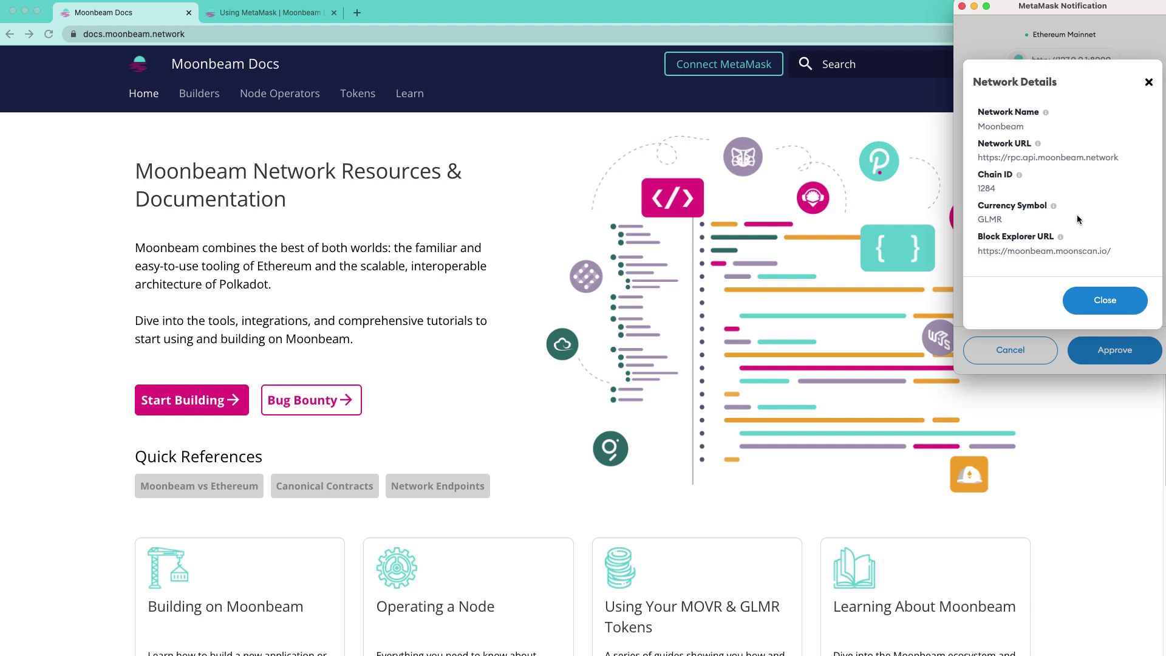
{"action": "left_click", "coordinate": [1104, 301]}
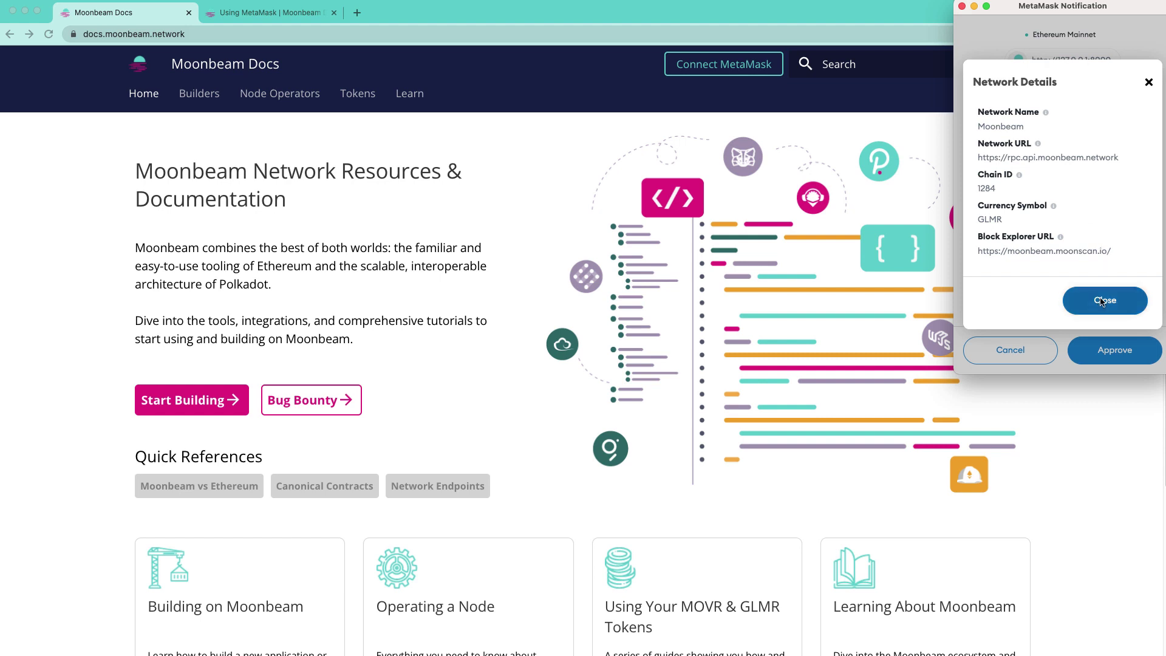
{"action": "left_click", "coordinate": [1122, 356]}
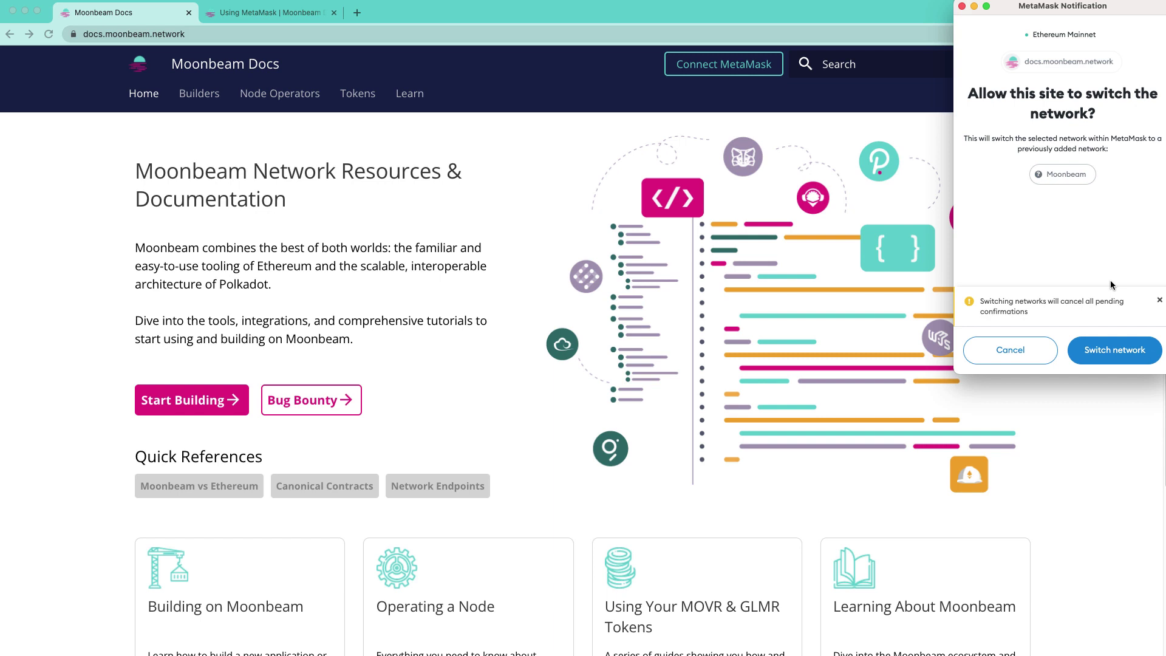
{"action": "left_click", "coordinate": [1121, 347]}
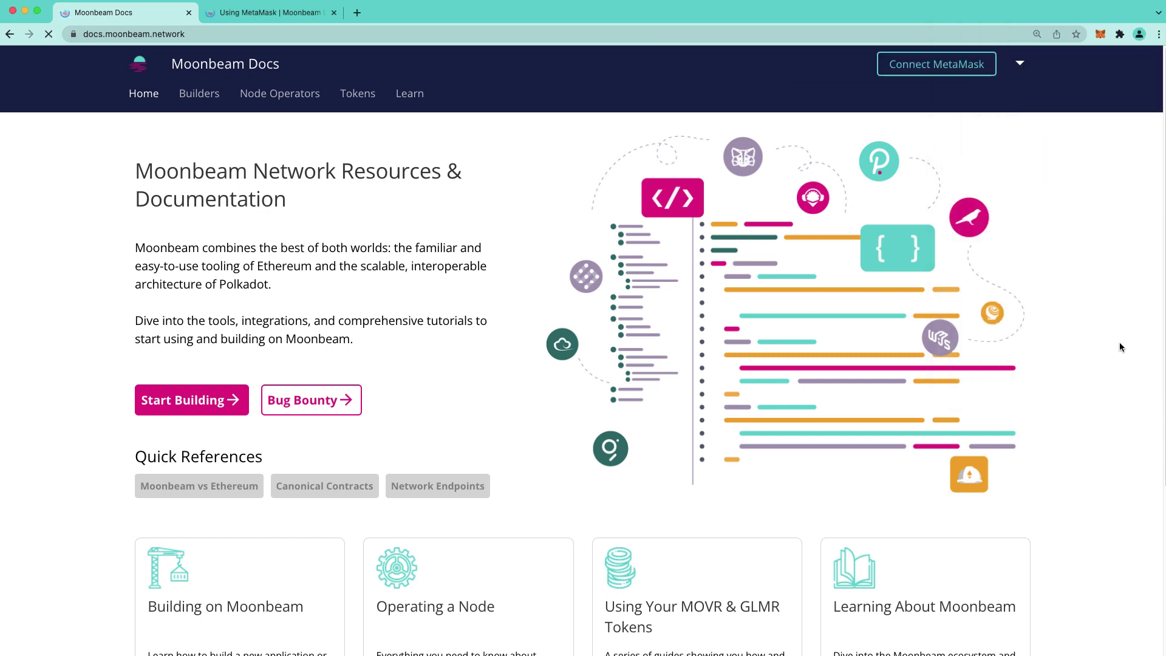
{"action": "left_click", "coordinate": [1101, 34]}
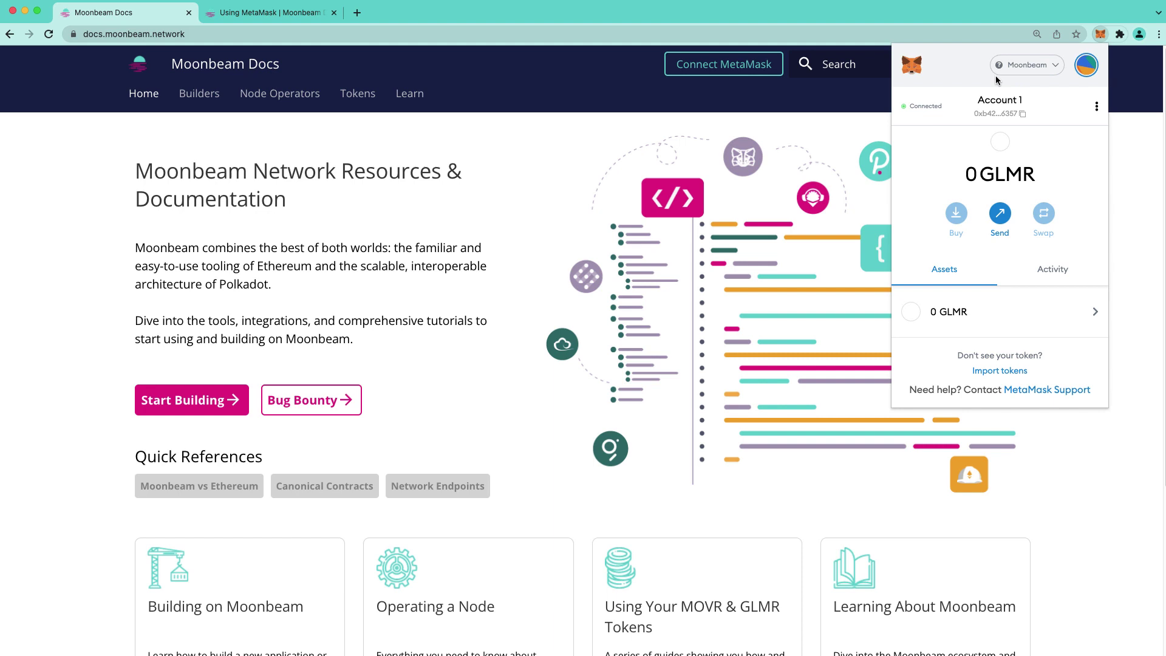
{"action": "left_click", "coordinate": [1116, 254]}
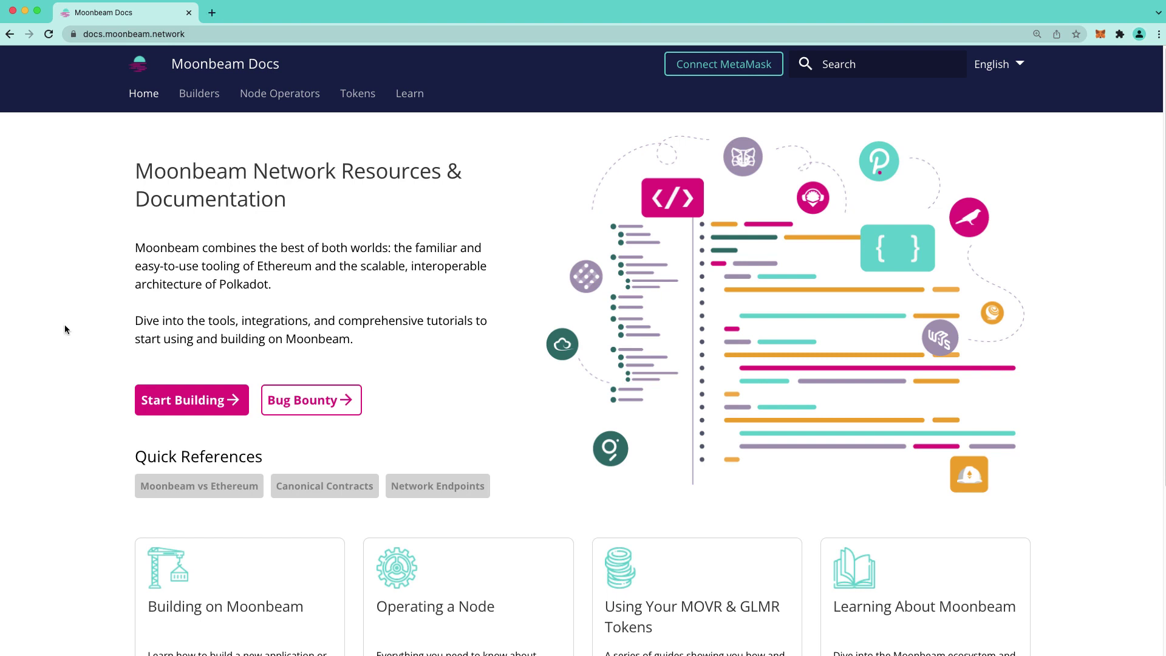
- Go from the MetaMask account menu to Settings > Networks to reach the empty Add a network form
{"action": "left_click", "coordinate": [1100, 34]}
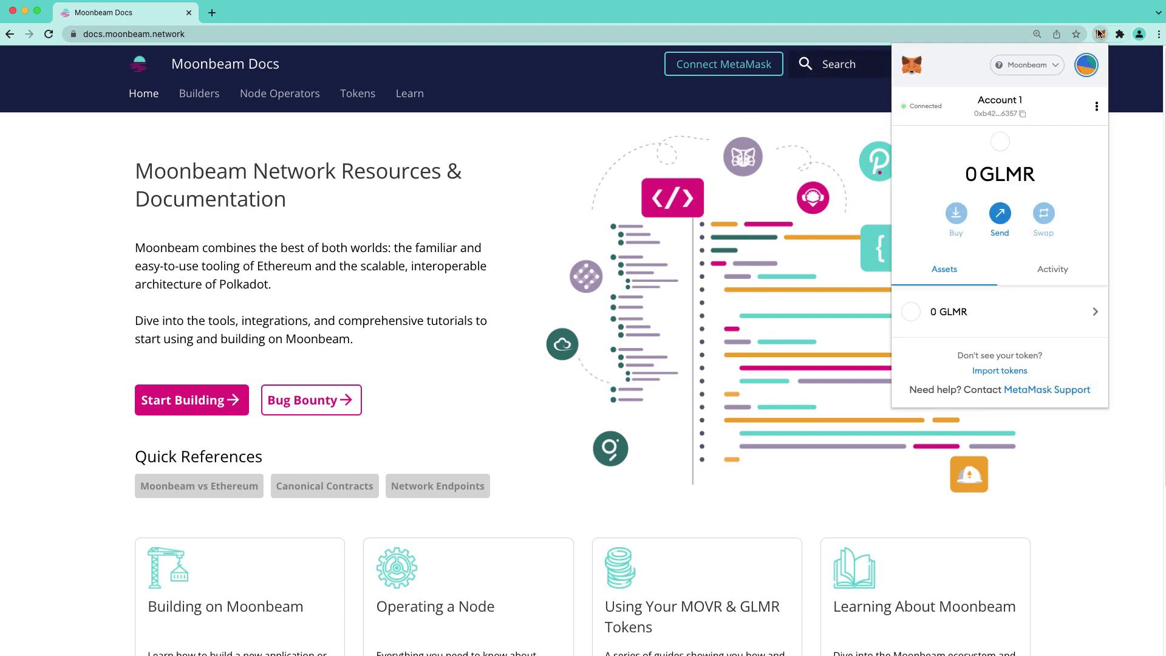
{"action": "left_click", "coordinate": [1090, 62]}
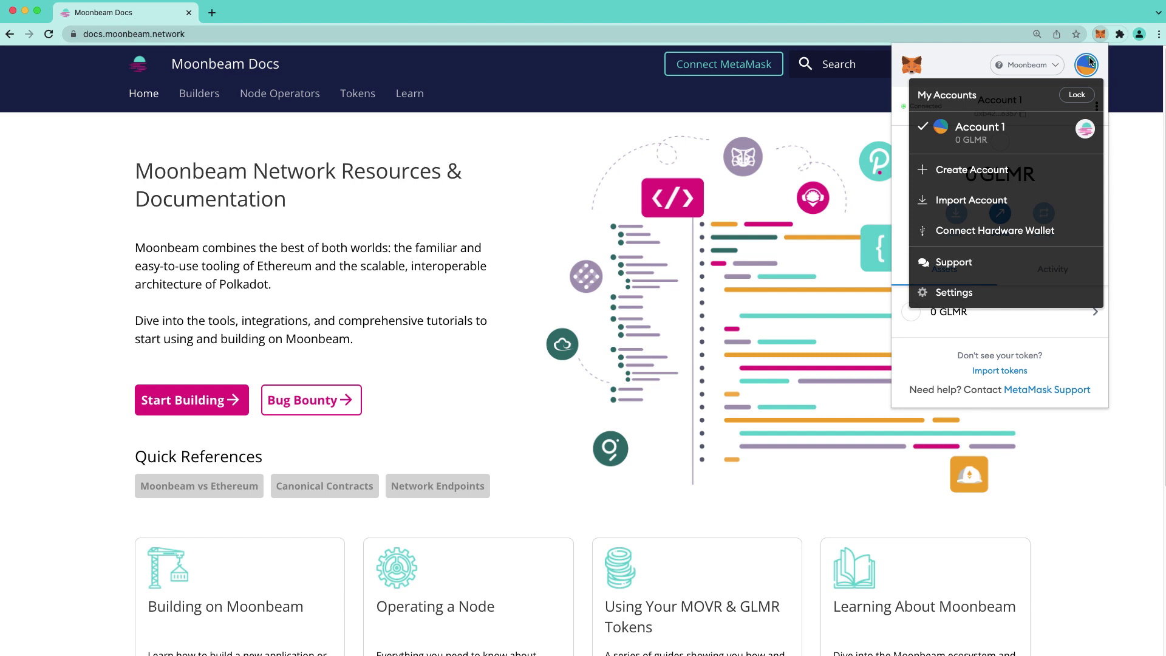
{"action": "left_click", "coordinate": [997, 294]}
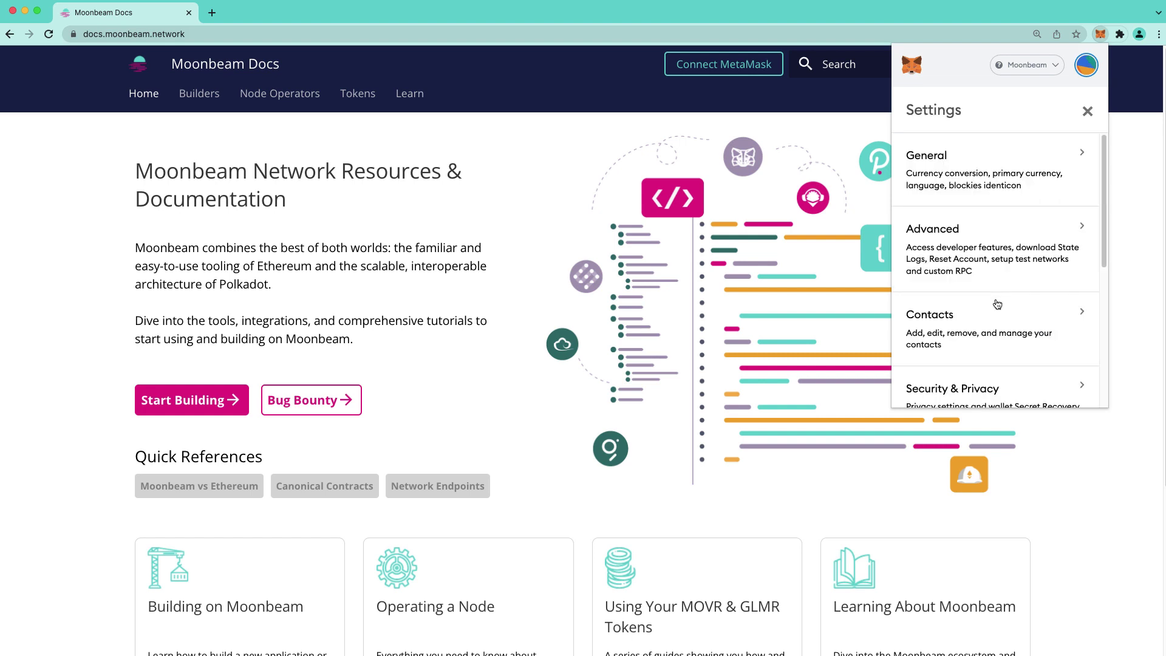
{"action": "scroll", "coordinate": [997, 297], "scroll_direction": "down", "scroll_amount": 5}
{"action": "left_click", "coordinate": [997, 262]}
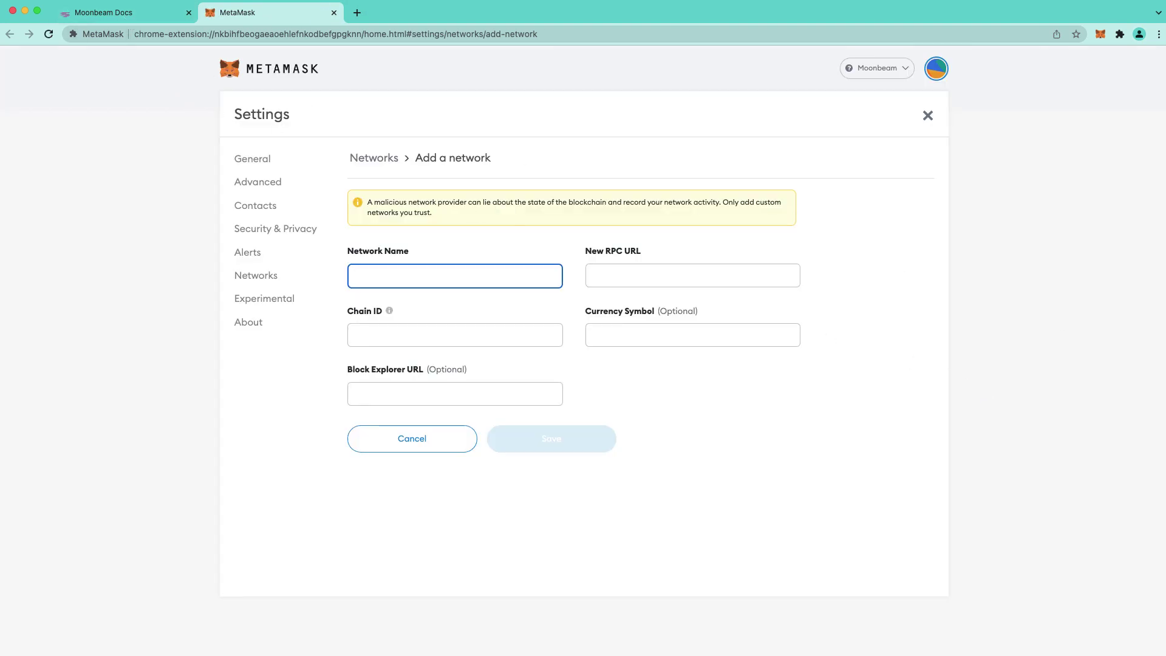
- Open the docs' Tokens > Using MetaMask guide showing Moonbeam's network values table
{"action": "key", "text": "super+grave"}
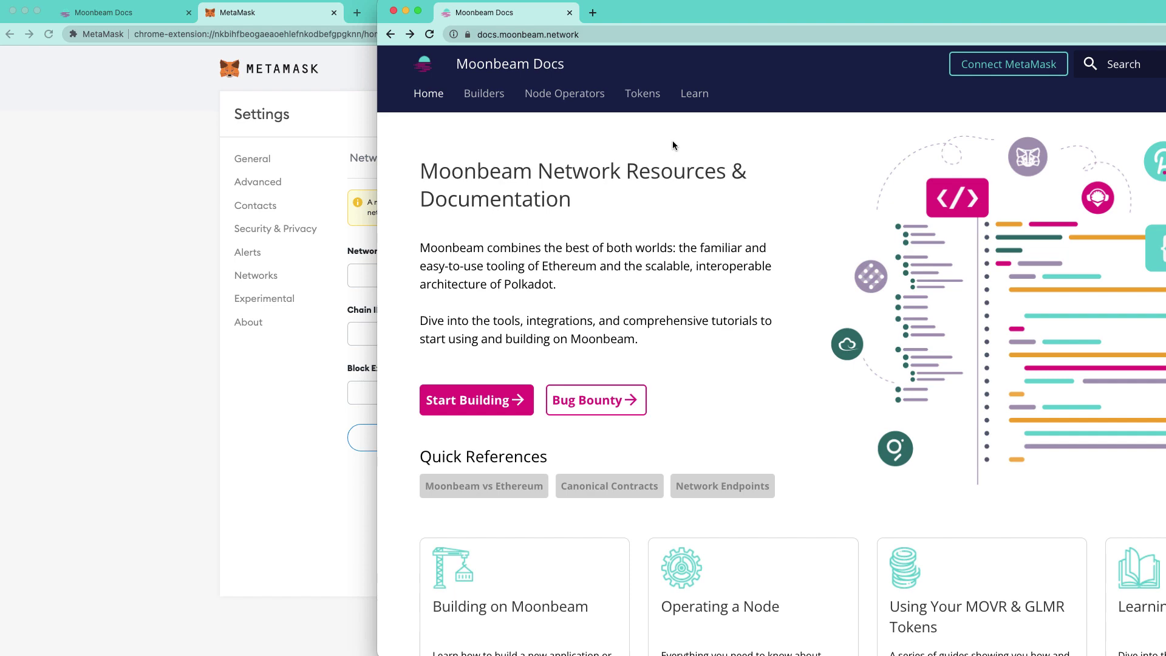
{"action": "left_click", "coordinate": [641, 99]}
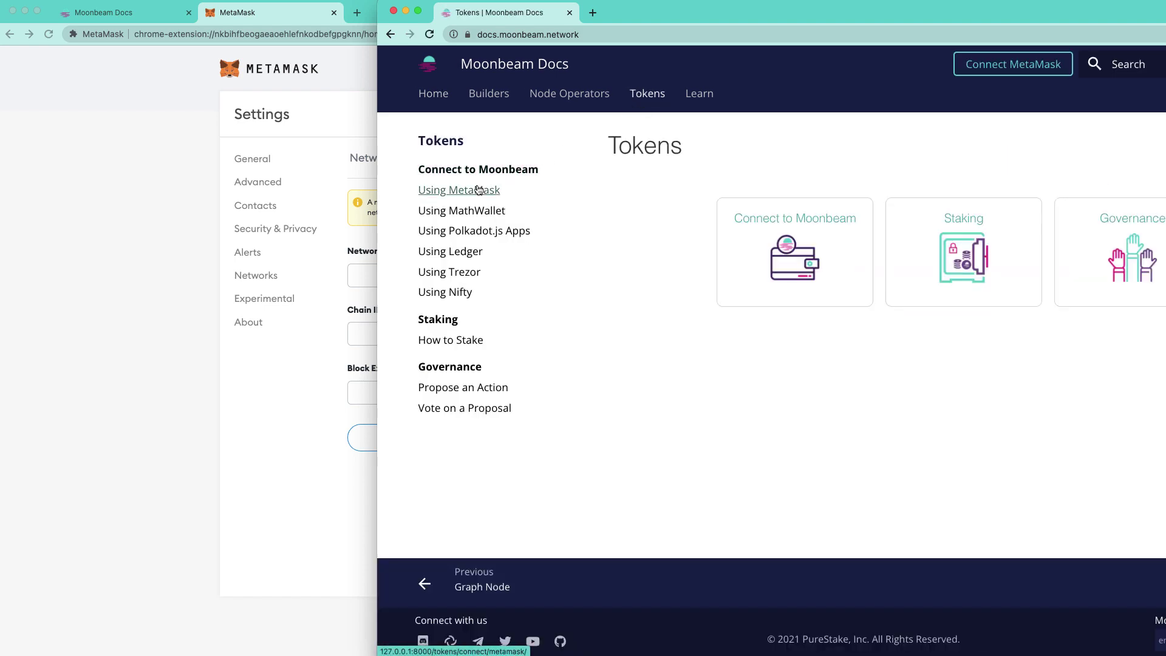
{"action": "left_click", "coordinate": [482, 191]}
{"action": "scroll", "coordinate": [741, 457], "scroll_direction": "down", "scroll_amount": 20}
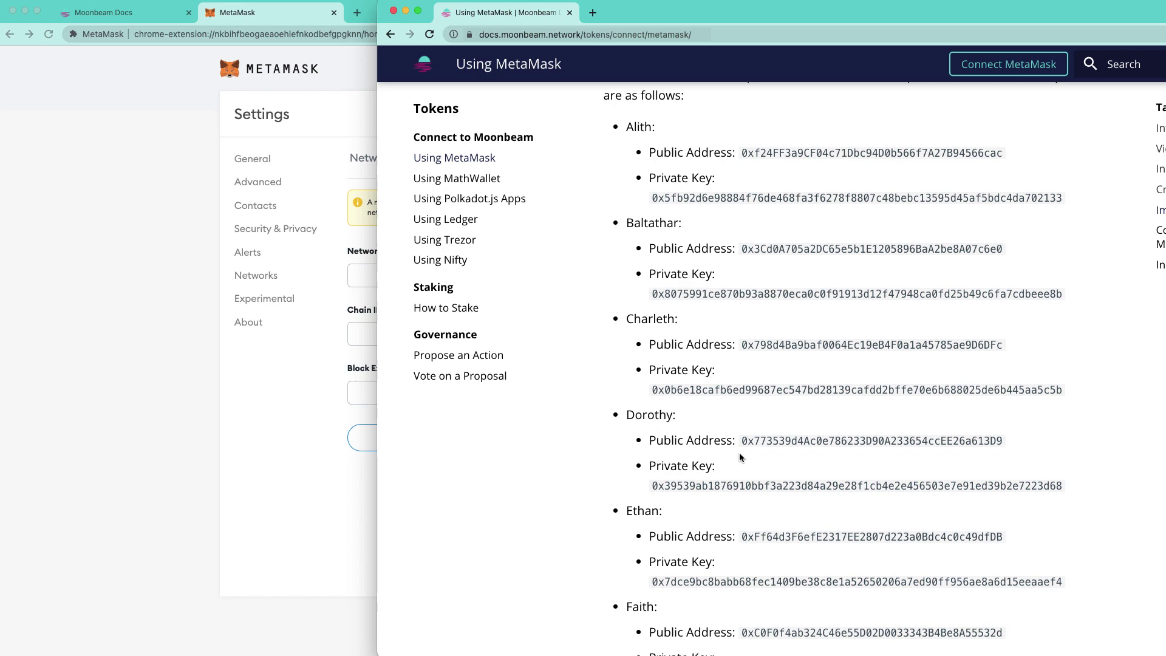
{"action": "scroll", "coordinate": [739, 453], "scroll_direction": "down", "scroll_amount": 15}
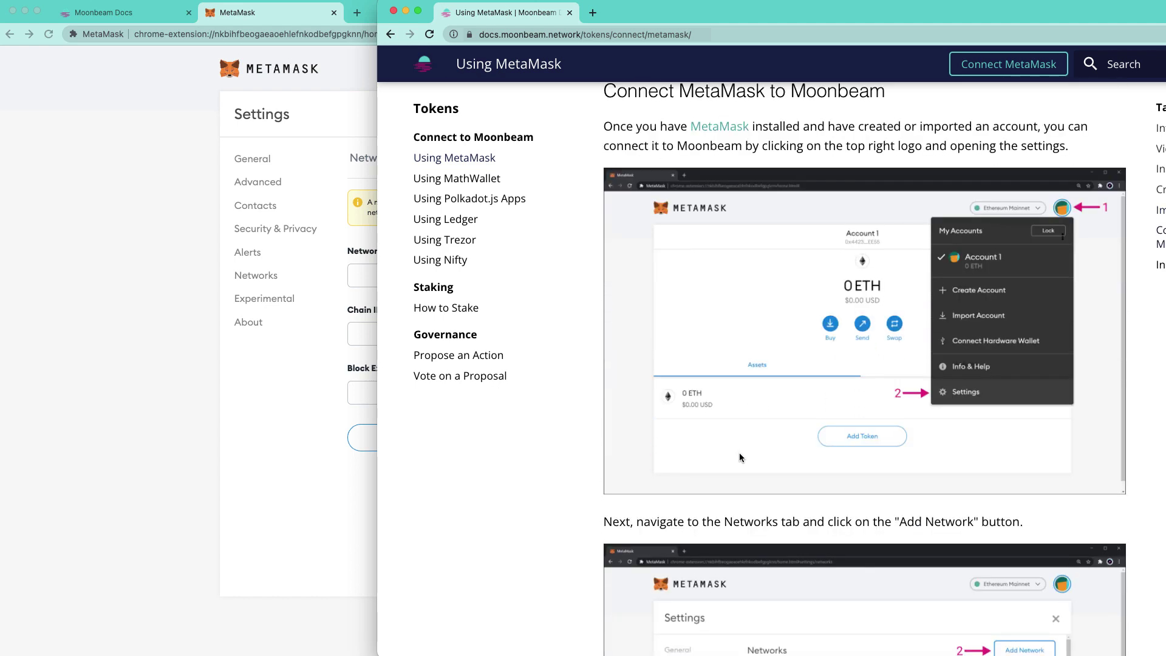
{"action": "scroll", "coordinate": [720, 429], "scroll_direction": "up", "scroll_amount": 1}
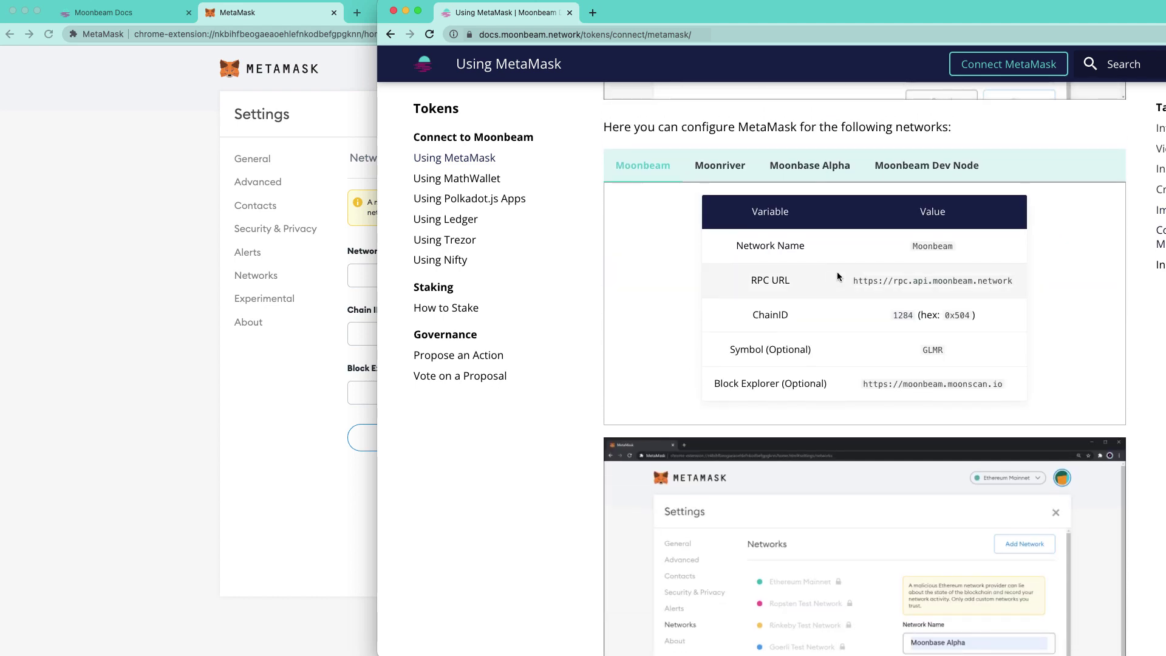
{"action": "left_click_drag", "start_coordinate": [837, 12], "coordinate": [981, 12]}
{"action": "double_click", "coordinate": [1094, 248]}
{"action": "key", "text": "ctrl+c"}
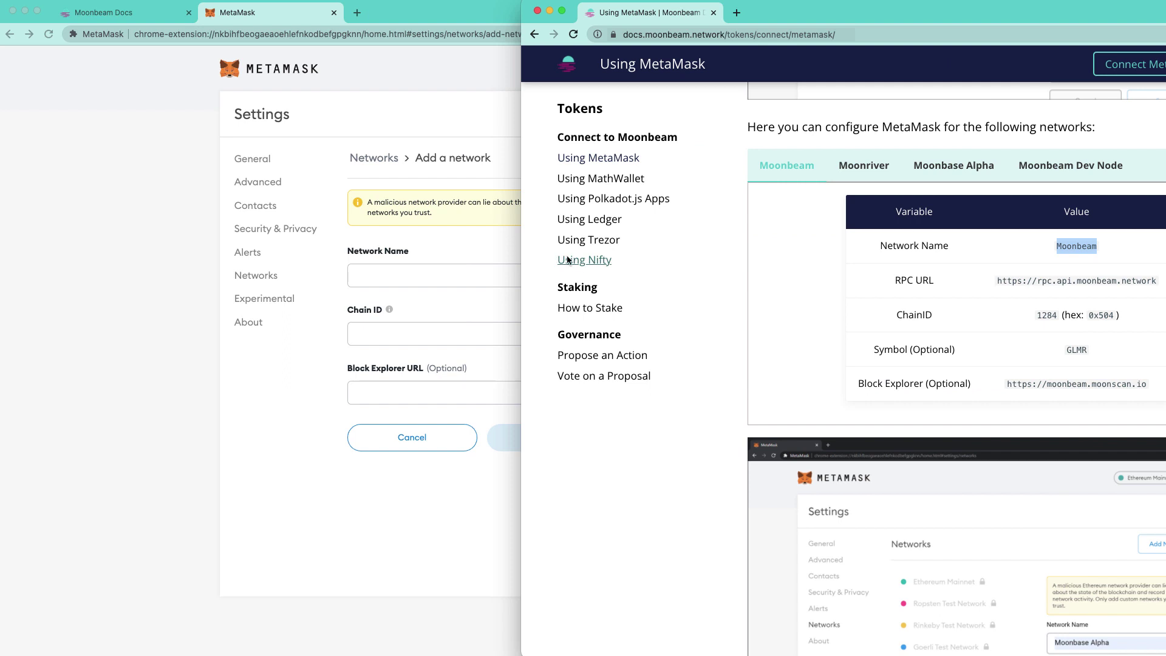
{"action": "left_click", "coordinate": [453, 274]}
{"action": "key", "text": "ctrl+v"}
{"action": "key", "text": "super+grave"}
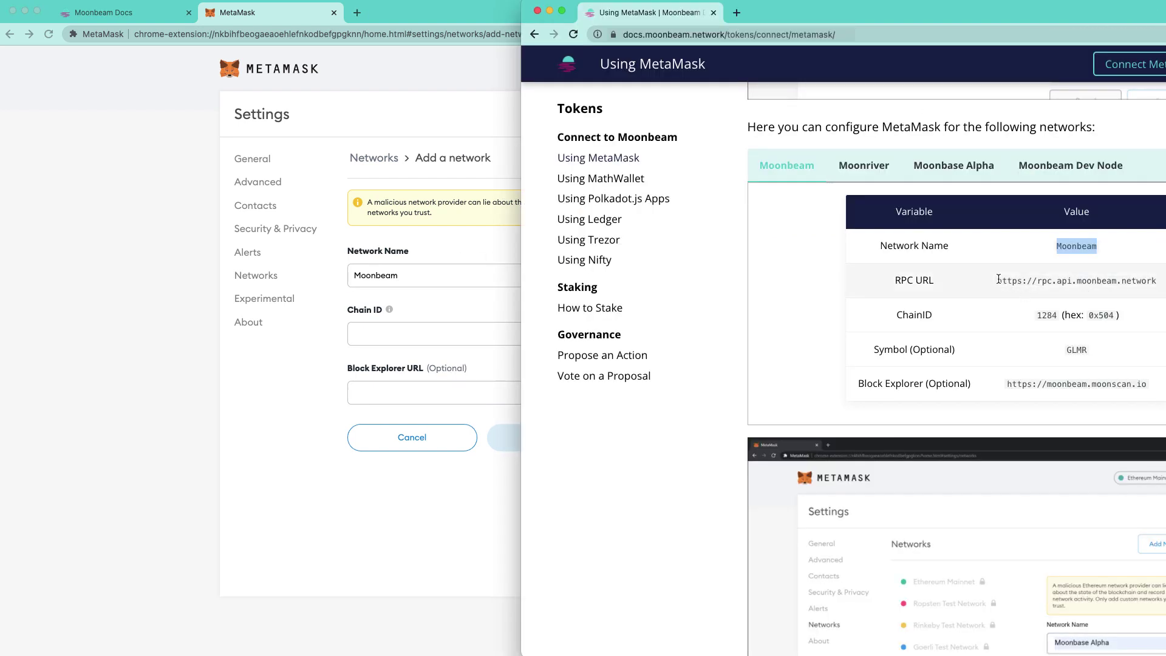
{"action": "left_click_drag", "start_coordinate": [997, 281], "coordinate": [1160, 283]}
{"action": "key", "text": "ctrl+c"}
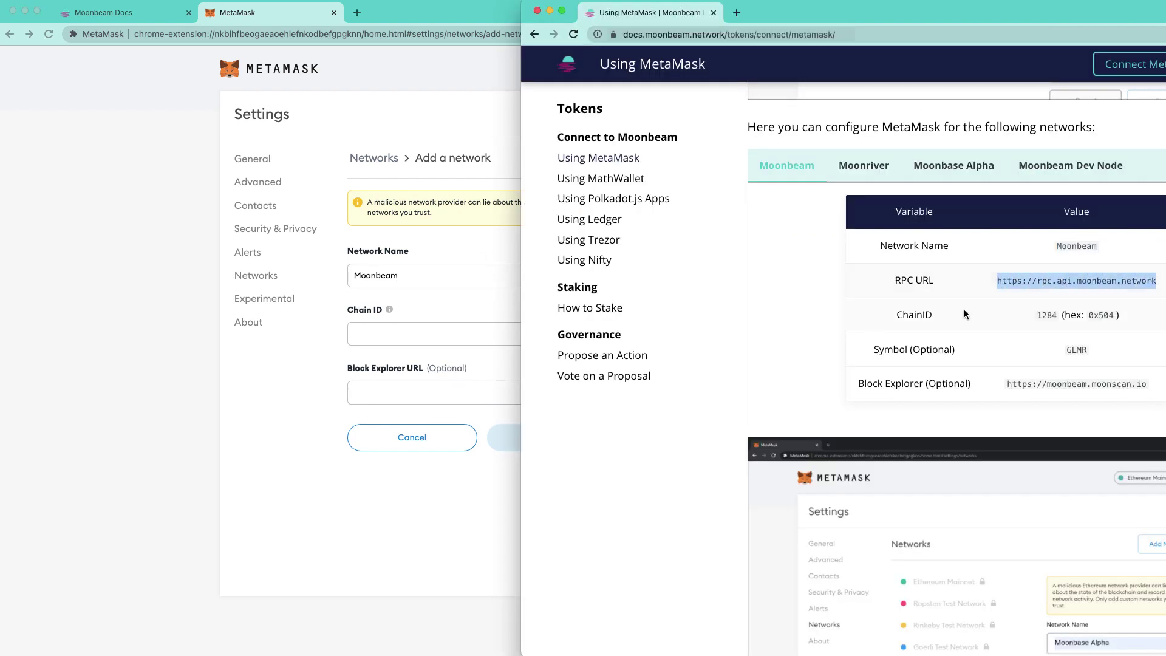
{"action": "left_click", "coordinate": [495, 292]}
{"action": "left_click", "coordinate": [682, 277]}
{"action": "key", "text": "ctrl+v"}
- Copy chain ID 1284 and currency symbol GLMR from the docs into the form
{"action": "key", "text": "super+grave"}
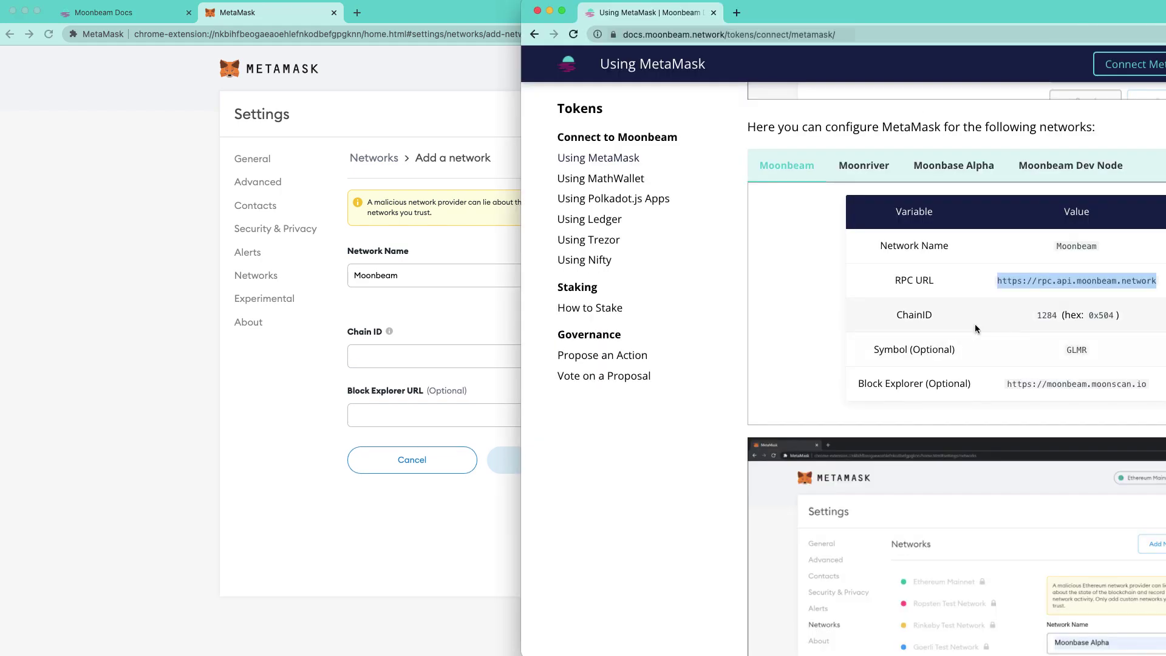
{"action": "left_click_drag", "start_coordinate": [1037, 314], "coordinate": [1054, 310]}
{"action": "key", "text": "ctrl+c"}
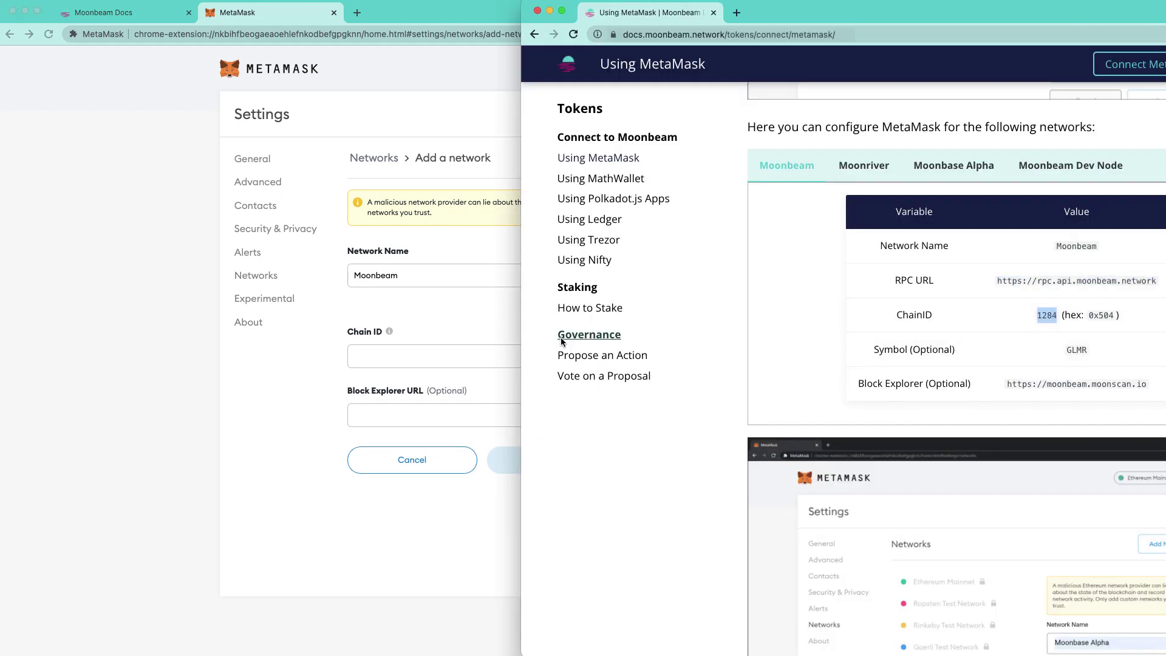
{"action": "left_click", "coordinate": [467, 332]}
{"action": "left_click", "coordinate": [448, 360]}
{"action": "key", "text": "ctrl+v"}
{"action": "key", "text": "super+grave"}
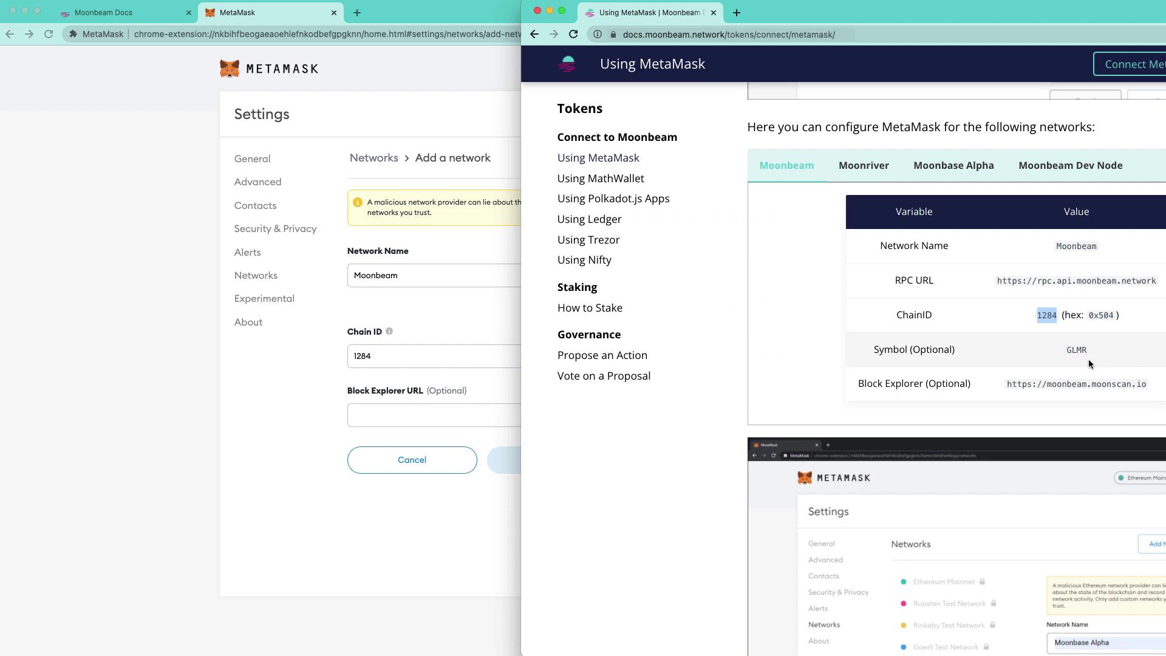
{"action": "double_click", "coordinate": [1076, 350]}
{"action": "key", "text": "ctrl+c"}
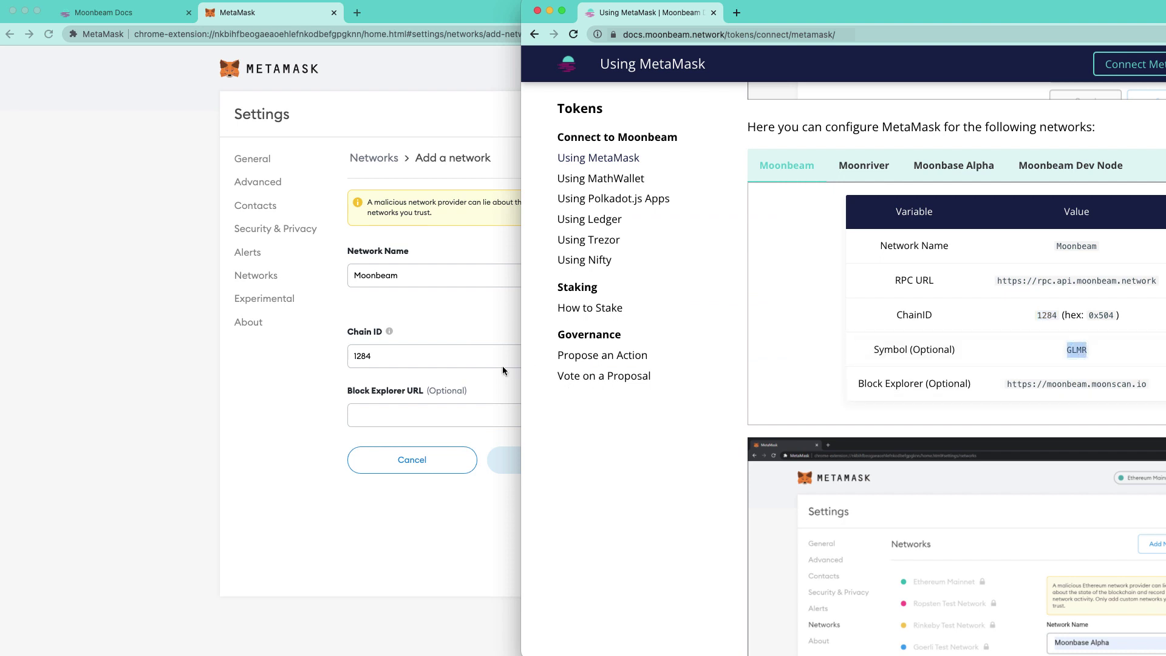
{"action": "left_click", "coordinate": [502, 365]}
{"action": "left_click", "coordinate": [659, 353]}
{"action": "key", "text": "ctrl+v"}
{"action": "key", "text": "Tab"}
{"action": "key", "text": "super+grave"}
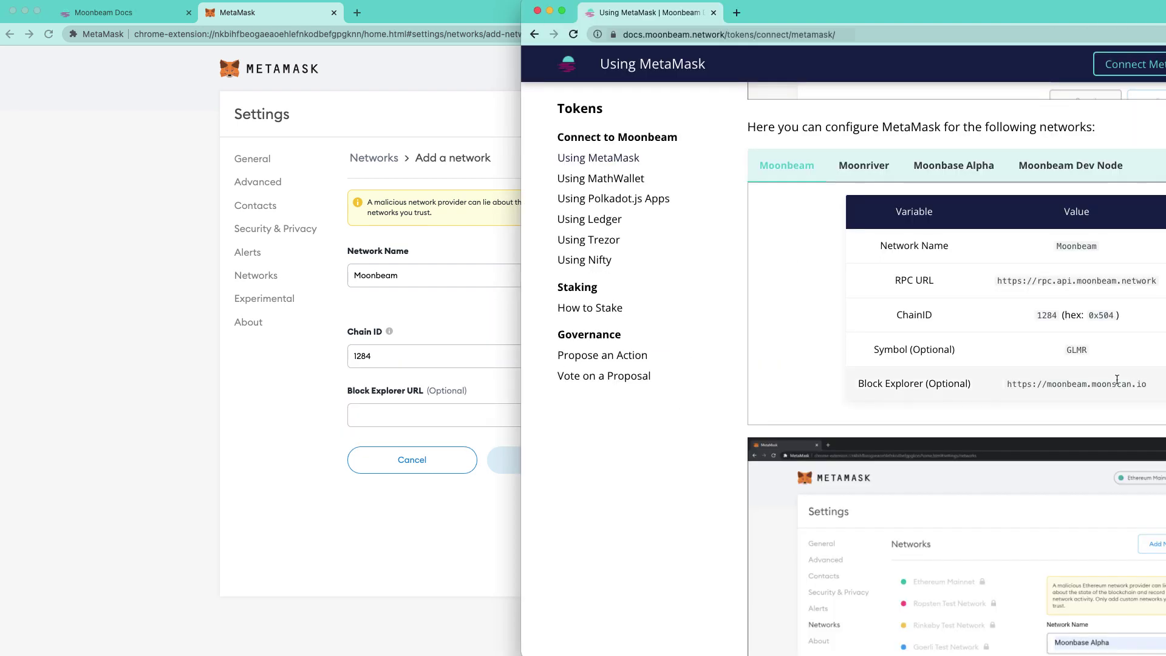
{"action": "left_click_drag", "start_coordinate": [1007, 384], "coordinate": [1144, 382]}
{"action": "key", "text": "ctrl+c"}
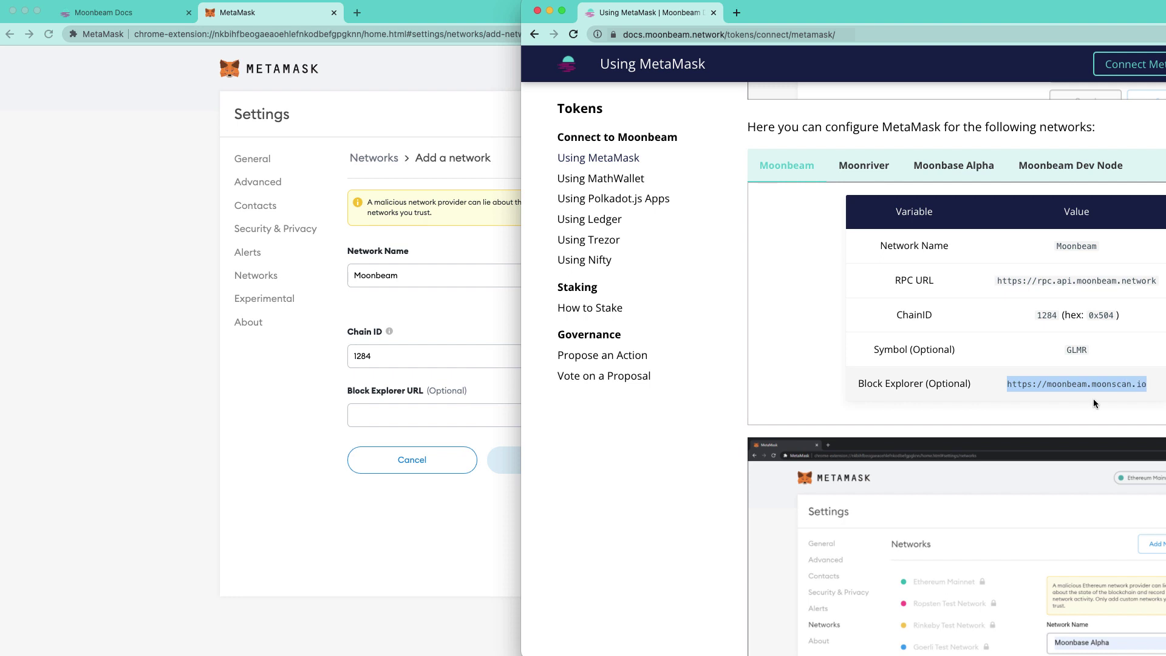
{"action": "left_click", "coordinate": [482, 421]}
{"action": "key", "text": "ctrl+v"}
{"action": "left_click", "coordinate": [584, 432]}
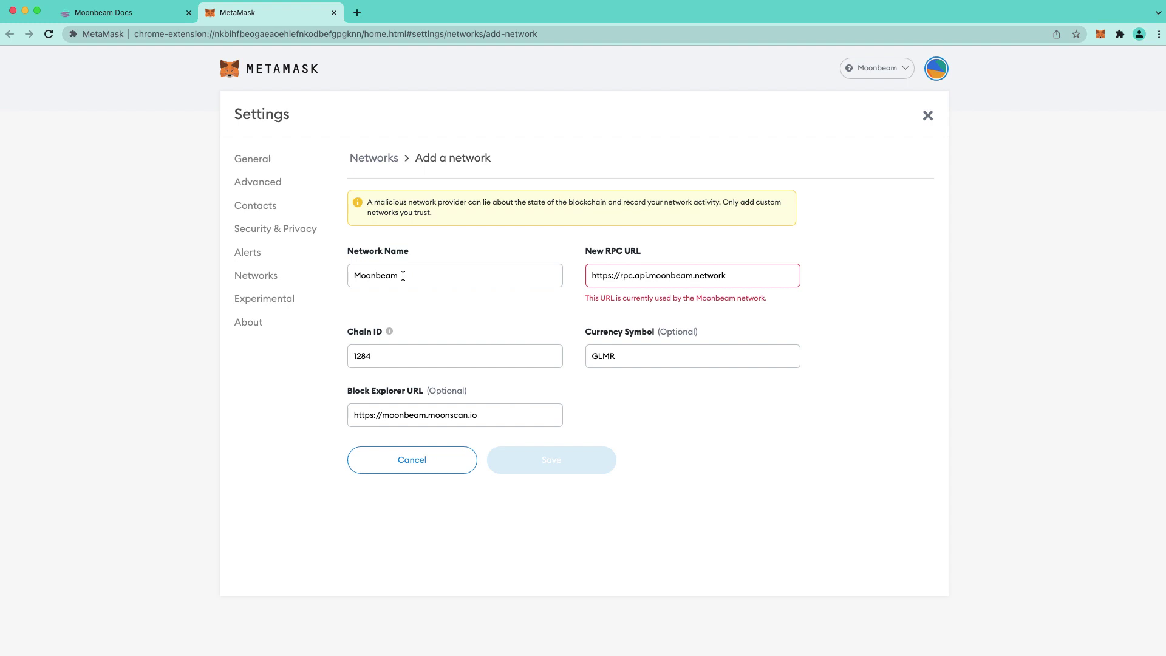
- Bring the Moonbeam Docs Using MetaMask page back in front of the filled form
{"action": "key", "text": "super+grave"}
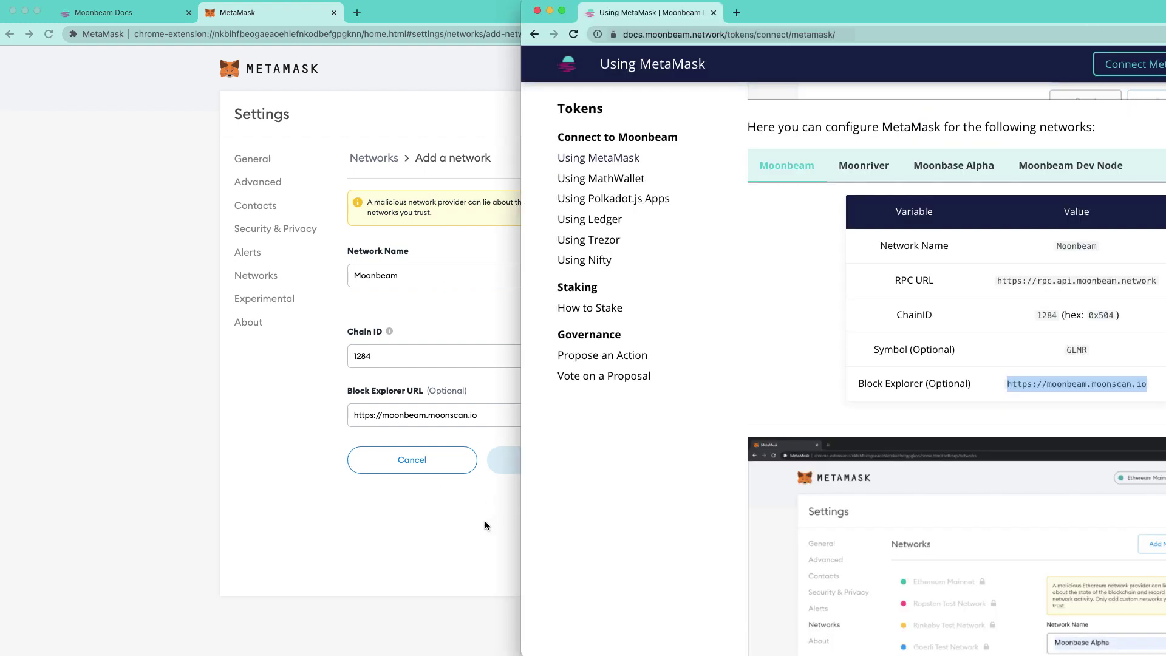